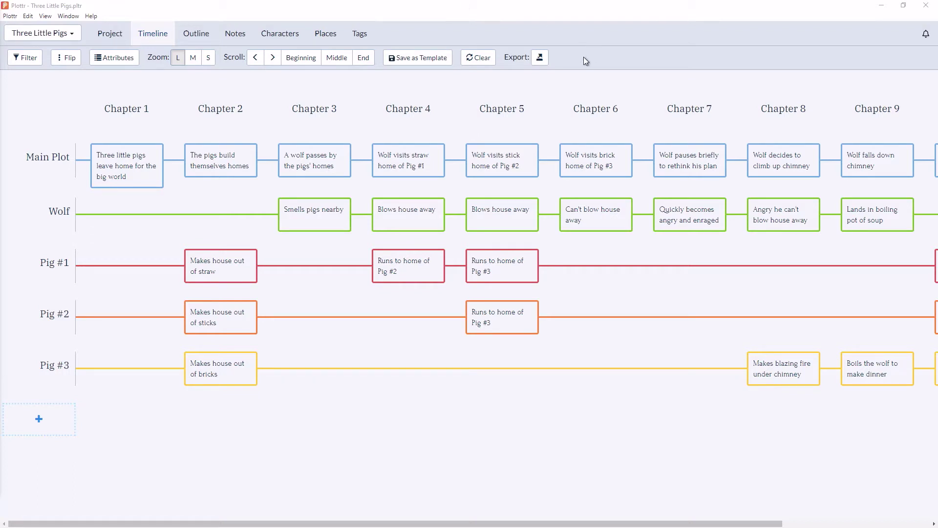
# - Export the timeline to the Desktop as Three Little Pigs.scriv, and load it in Scrivener with the project updated to the current format
pyautogui.click(538, 58)
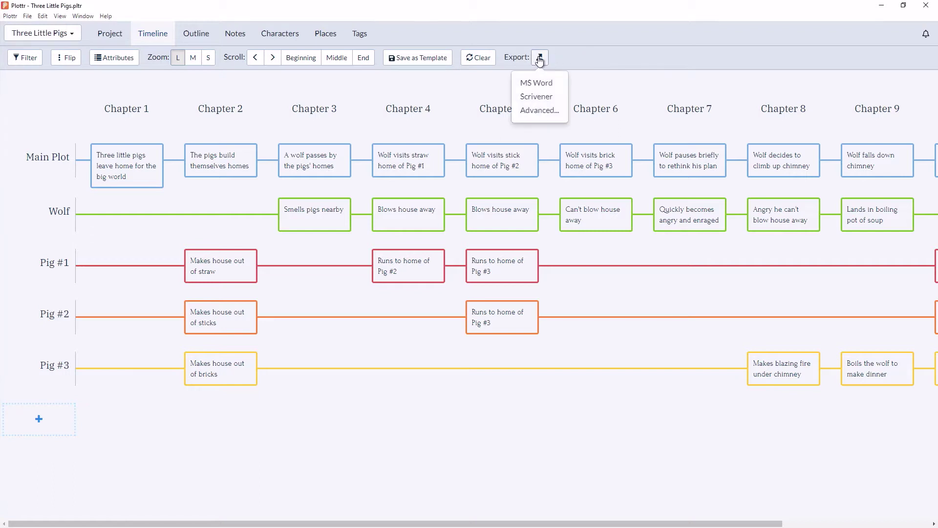
pyautogui.click(551, 97)
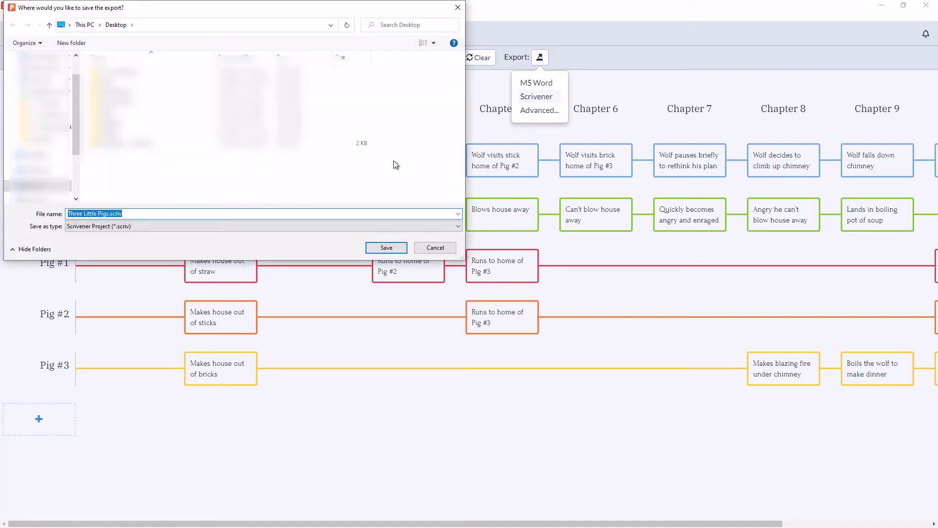
pyautogui.press('Return')
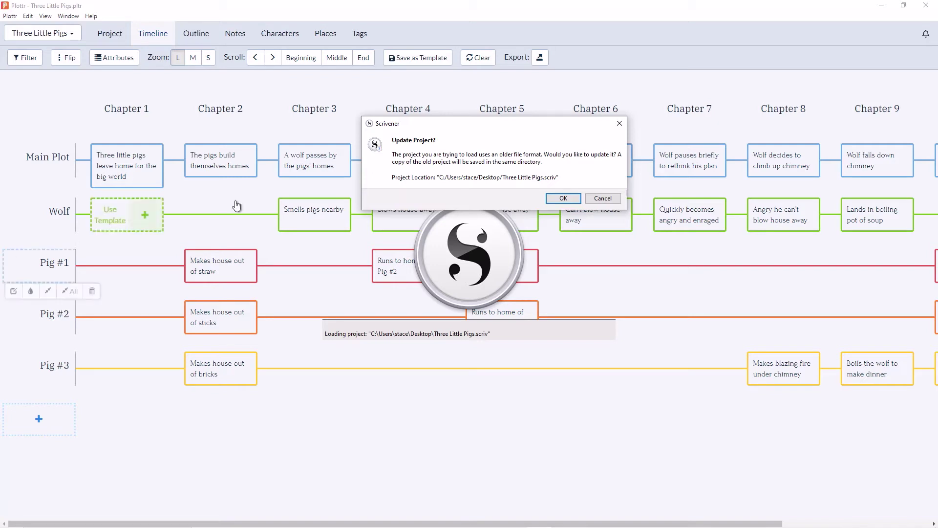
pyautogui.click(558, 199)
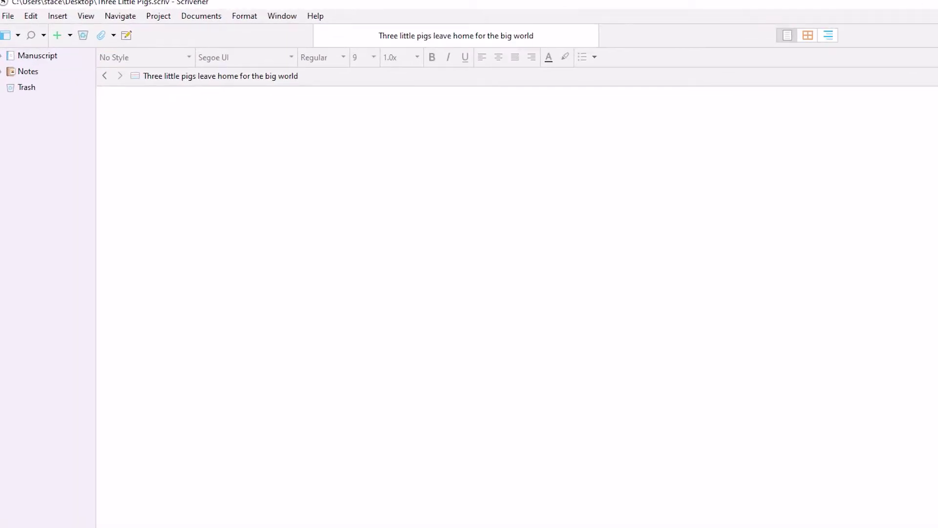
# - Expand the manuscript to Chapter 1 and open its scene with the synopsis and notes shown
pyautogui.click(4, 56)
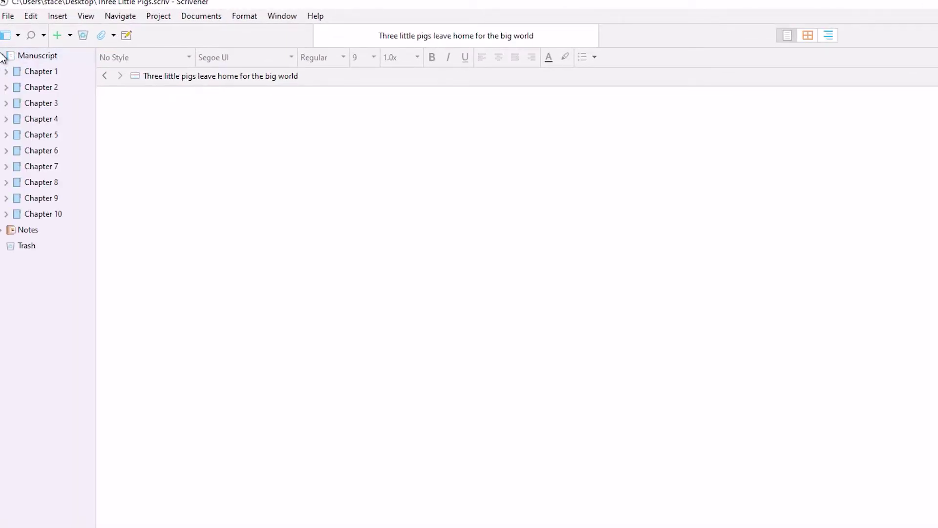
pyautogui.click(14, 73)
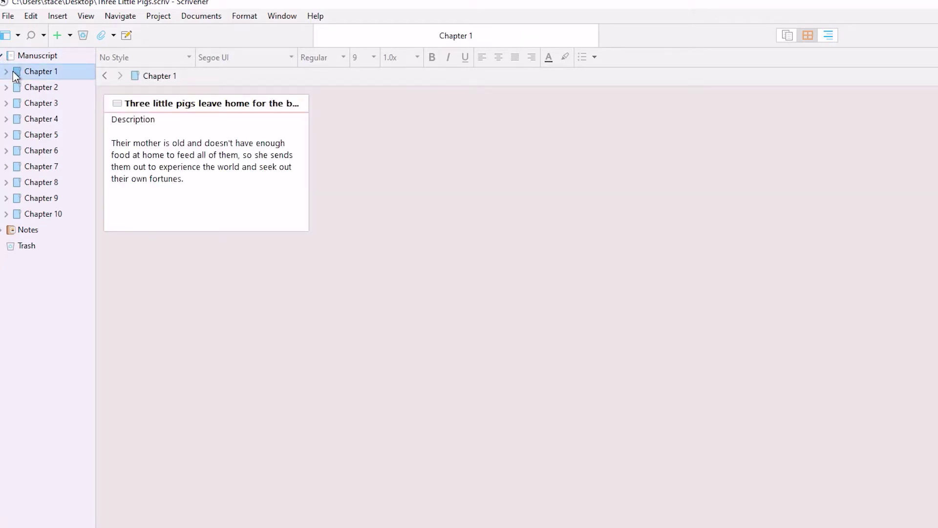
pyautogui.click(7, 71)
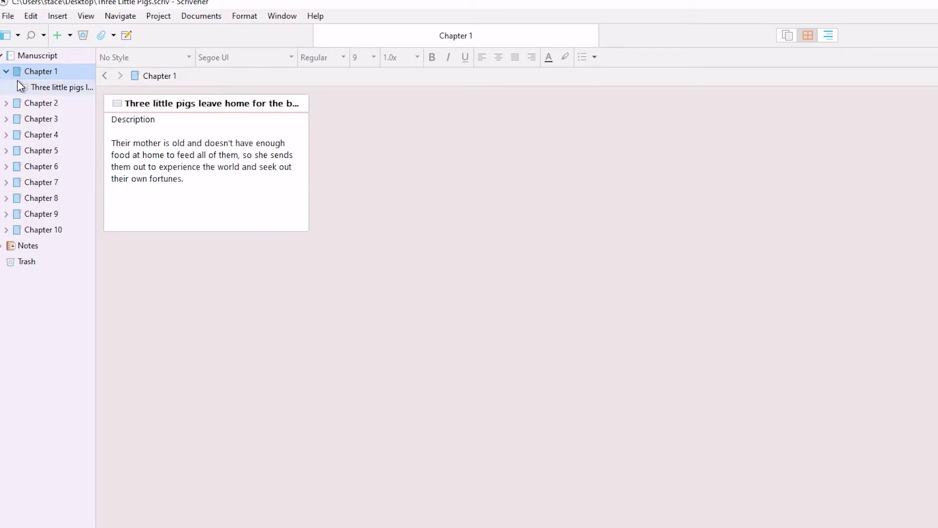
pyautogui.click(25, 85)
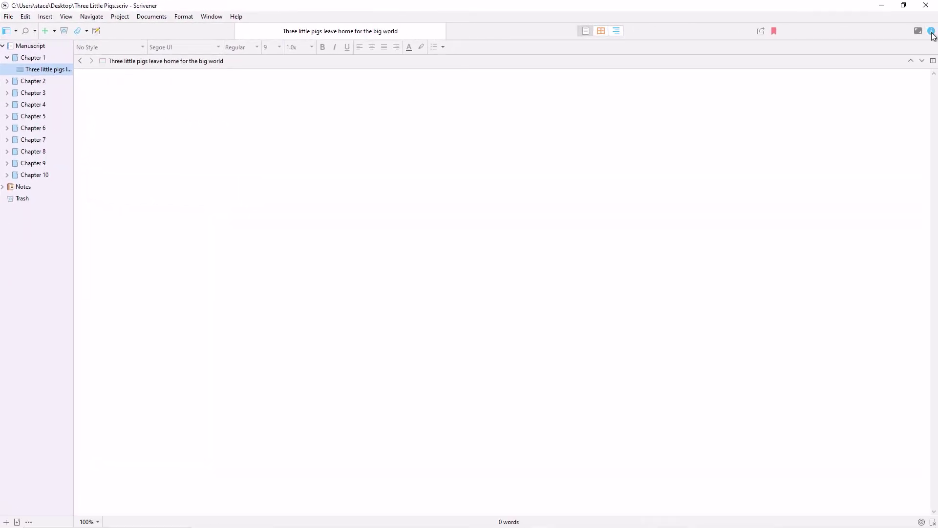
pyautogui.click(932, 32)
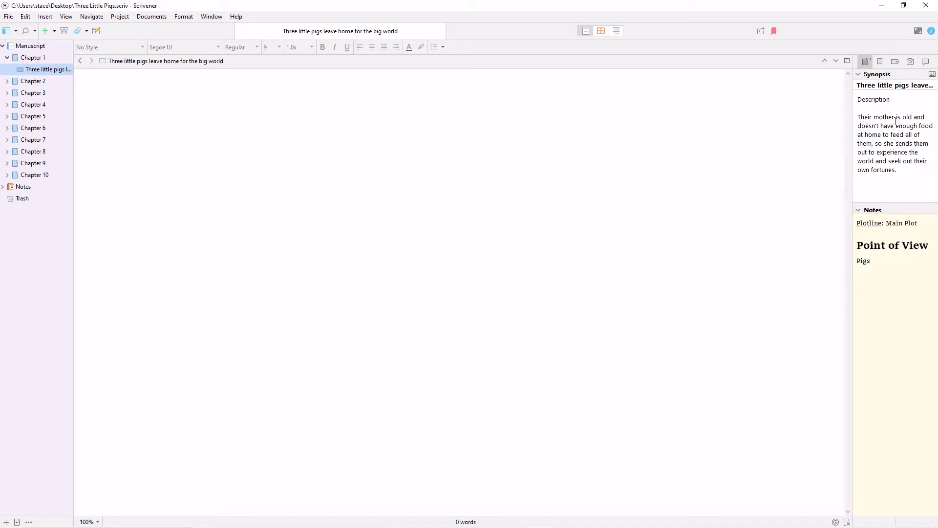
# - Review the synopsis and notes of each of the four scenes in Chapter 2
pyautogui.click(8, 81)
pyautogui.click(30, 94)
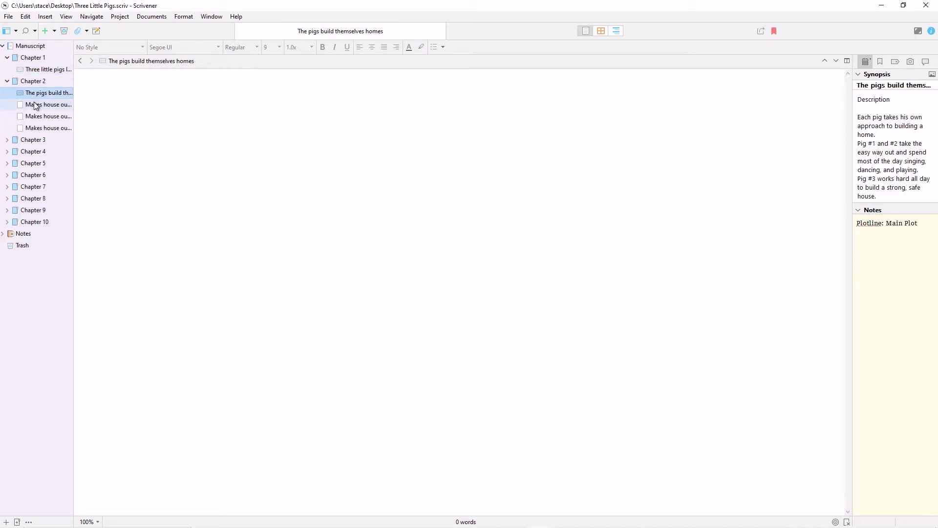
pyautogui.click(35, 106)
pyautogui.click(32, 117)
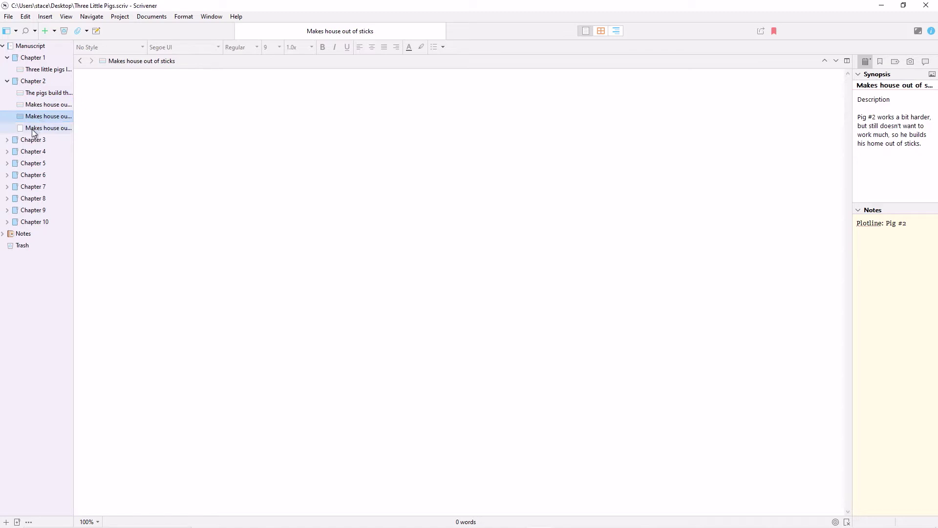
pyautogui.click(34, 129)
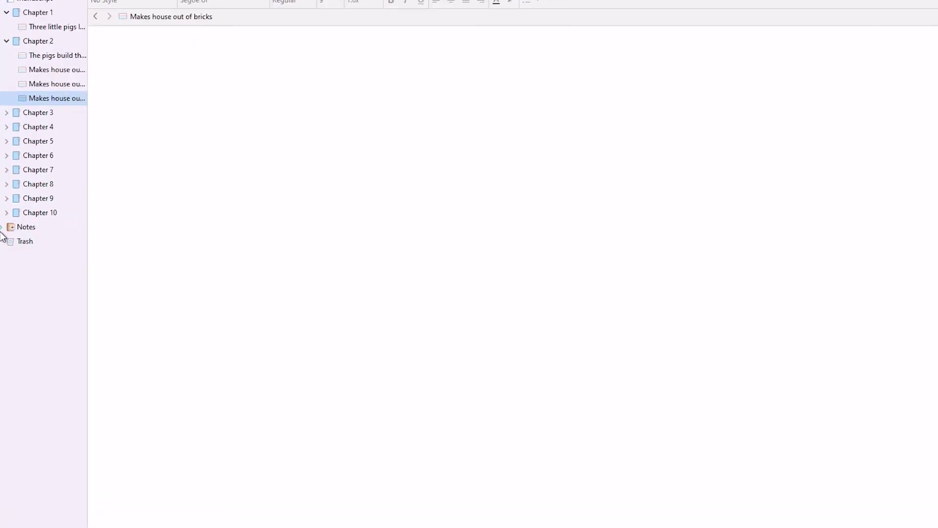
# - Expand the exported Characters notes and view the Mother Pig and Pig #1 documents
pyautogui.click(2, 227)
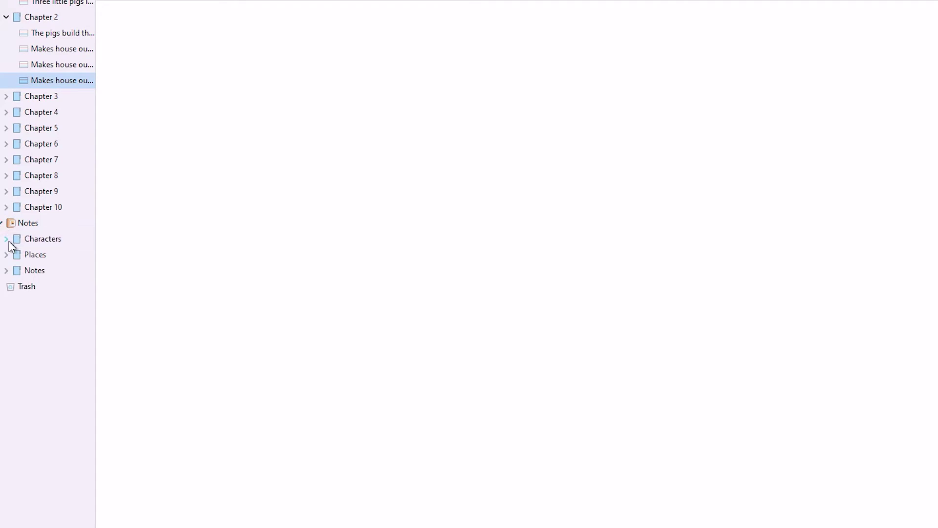
pyautogui.click(7, 239)
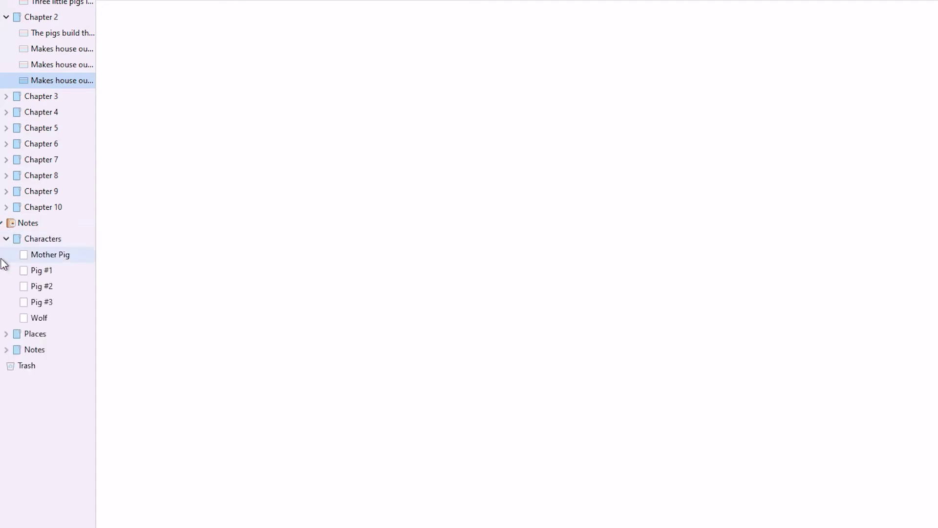
pyautogui.click(35, 258)
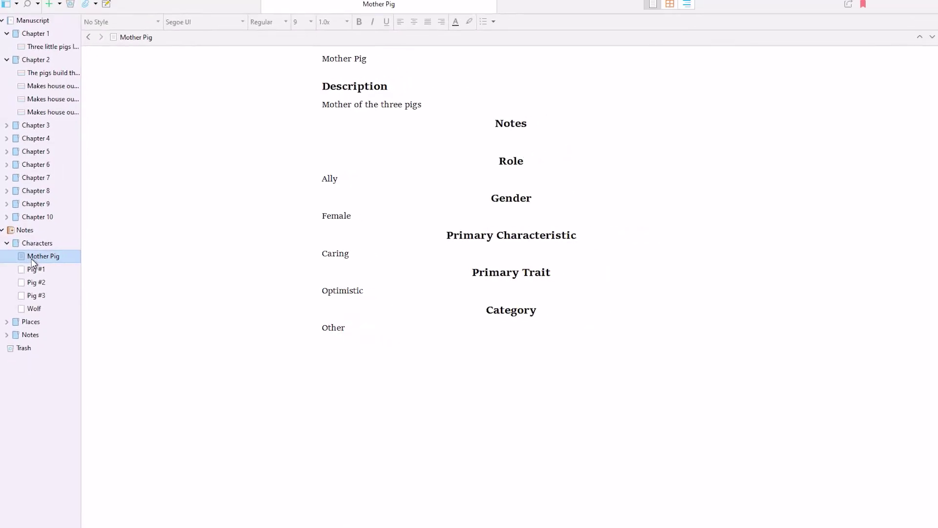
pyautogui.click(34, 269)
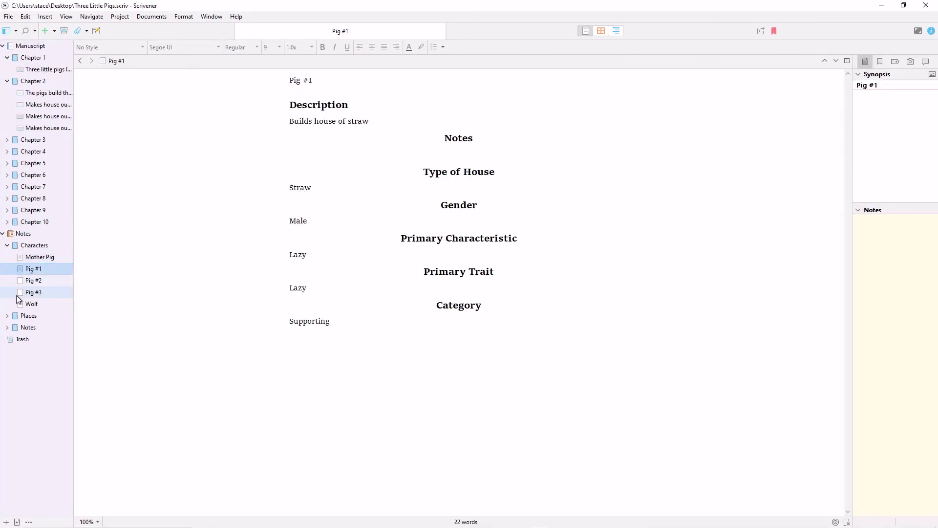
# - Expand the Places folder and view the Brick House and Mother's House documents
pyautogui.click(7, 316)
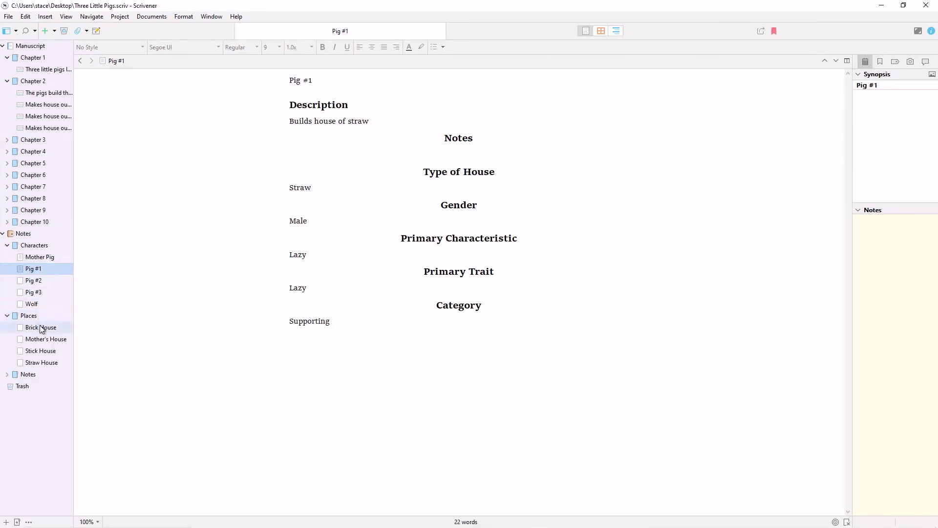
pyautogui.click(40, 328)
pyautogui.click(39, 338)
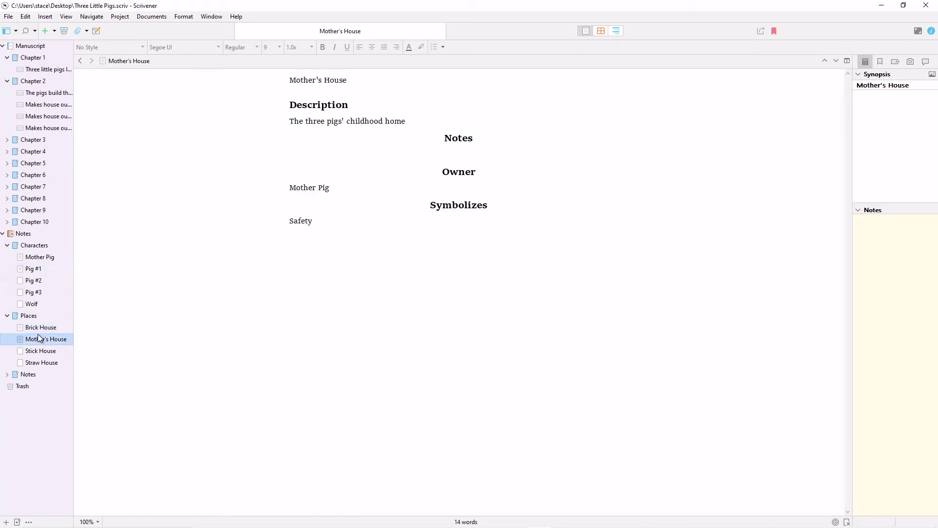
# - Expand the inner Notes folder and view House materials, Hard Work vs Laziness, and the note on whether the pigs run away
pyautogui.click(8, 374)
pyautogui.click(29, 387)
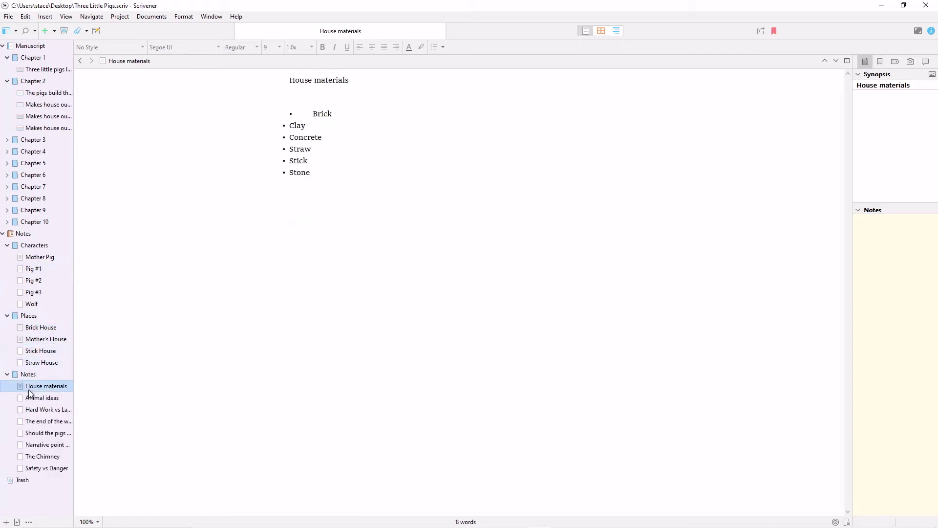
pyautogui.click(30, 410)
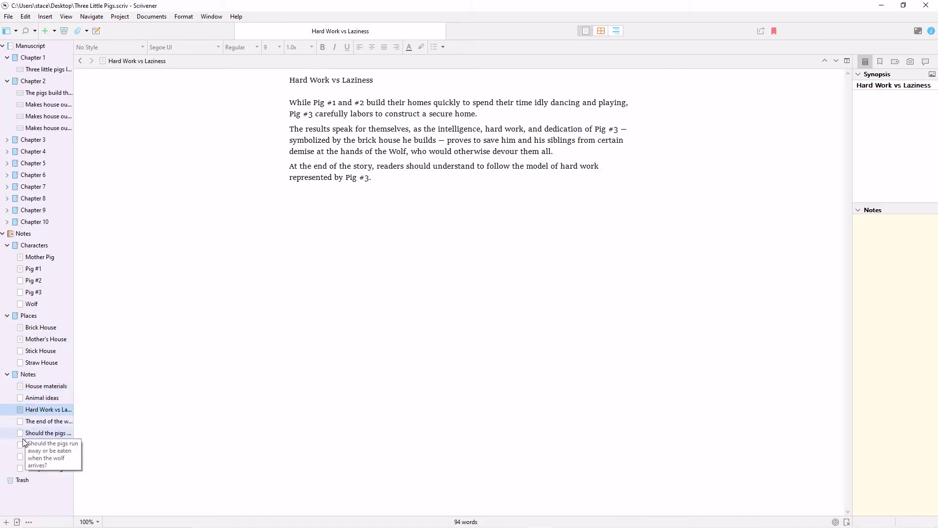
pyautogui.click(29, 434)
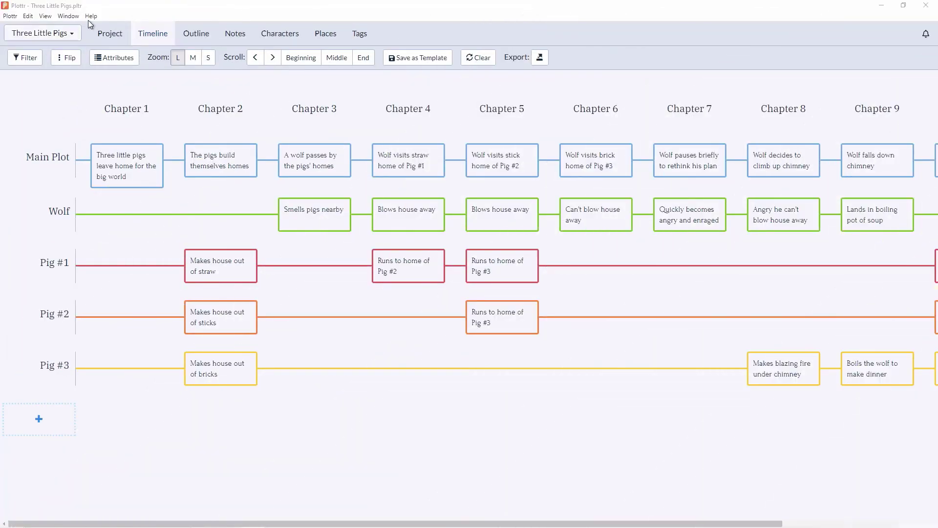
# - Switch back to Plottr and bring up the advanced export options for the Scrivener format
pyautogui.click(539, 59)
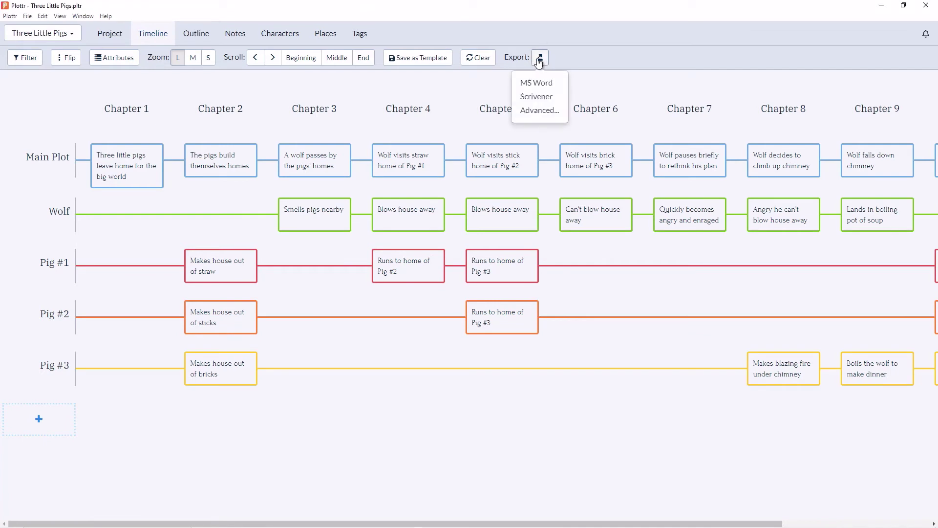
pyautogui.click(537, 111)
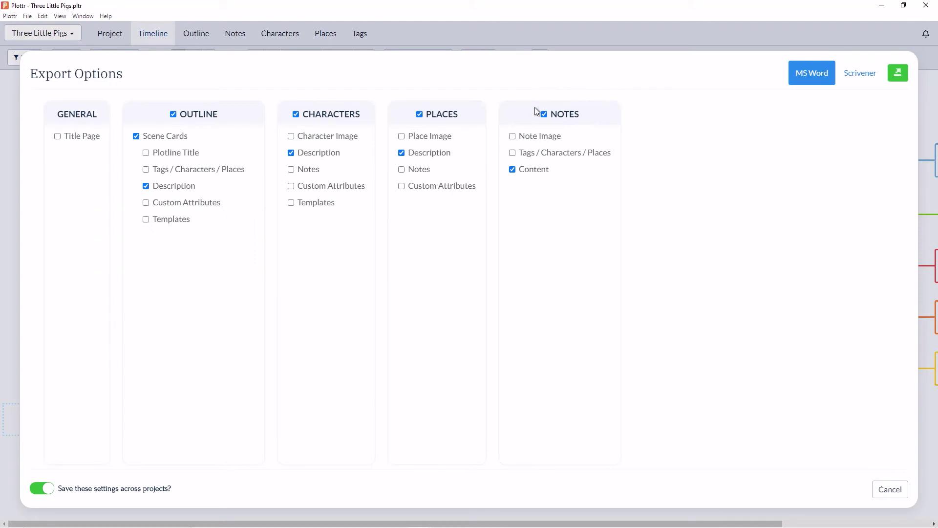
pyautogui.click(860, 74)
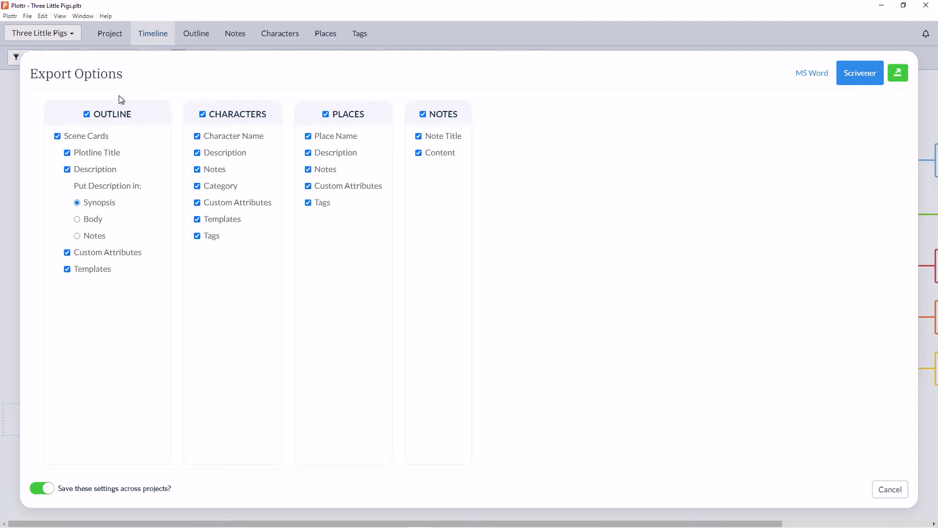
pyautogui.click(203, 114)
pyautogui.click(326, 114)
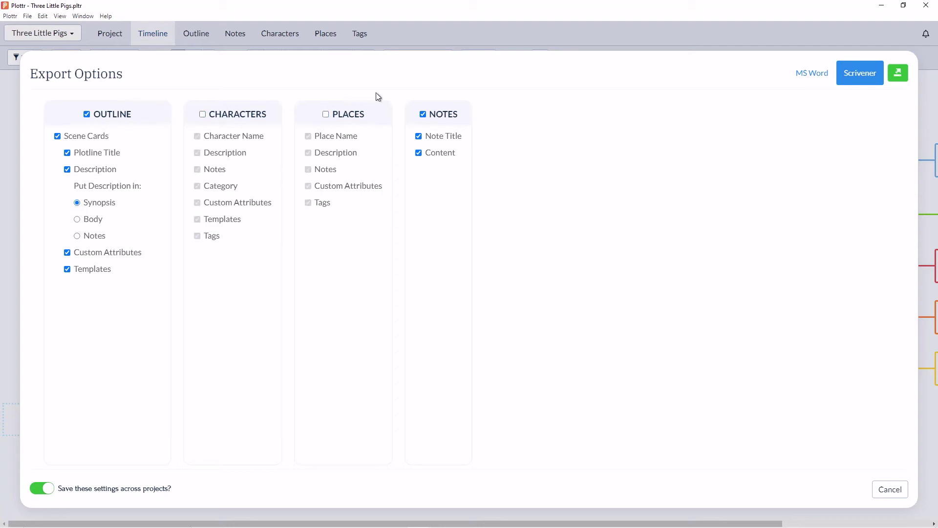
pyautogui.click(423, 114)
pyautogui.click(423, 114)
pyautogui.click(326, 114)
pyautogui.click(203, 115)
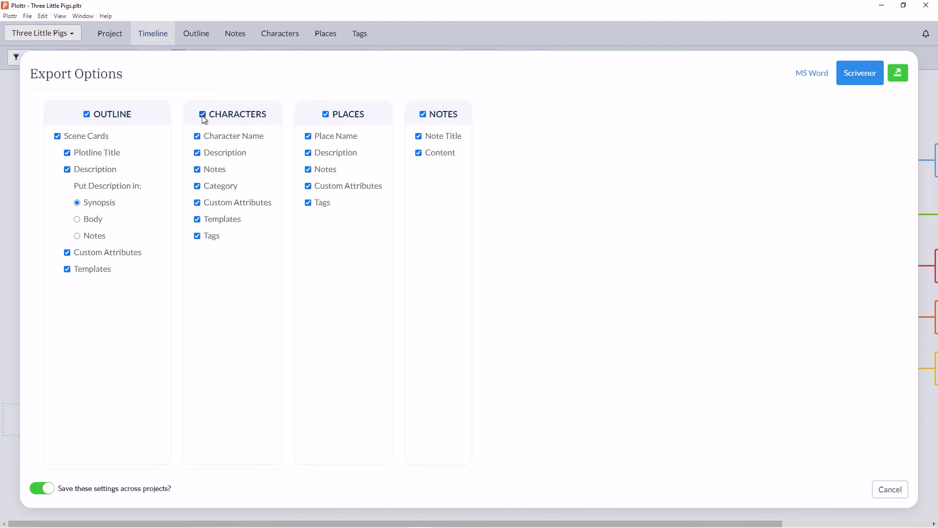
# - Exclude Notes, Category, Custom Attributes, Templates and Tags from the Characters section of the export
pyautogui.click(198, 170)
pyautogui.click(197, 203)
pyautogui.click(197, 219)
pyautogui.click(198, 236)
# - Exclude Tags, Custom Attributes and Notes from the Places export, and Templates and Custom Attributes from the Outline scene cards
pyautogui.click(308, 203)
pyautogui.click(308, 185)
pyautogui.click(307, 169)
pyautogui.click(67, 269)
pyautogui.click(68, 252)
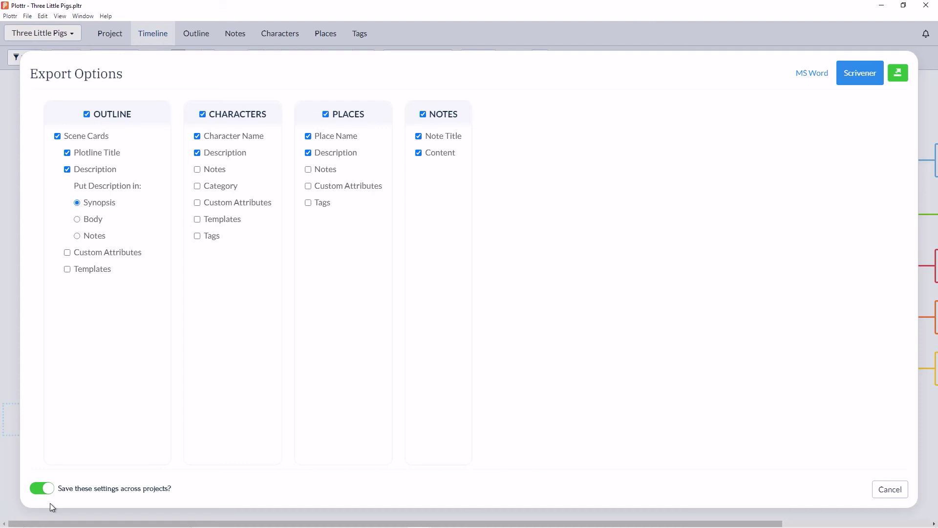
# - Keep the export settings saved across projects and export to the Desktop as Three Little Pigs 2.scriv
pyautogui.click(47, 489)
pyautogui.click(34, 489)
pyautogui.click(901, 78)
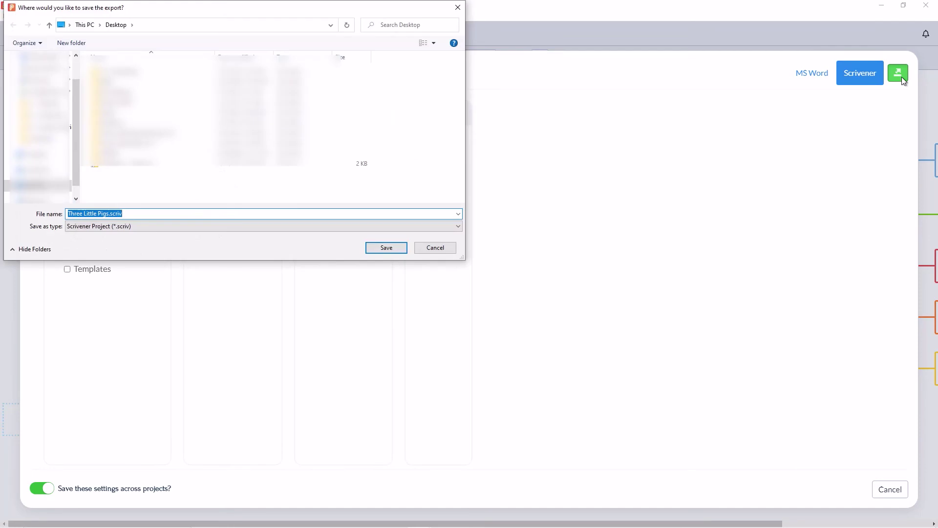
pyautogui.press('Home')
pyautogui.write('2')
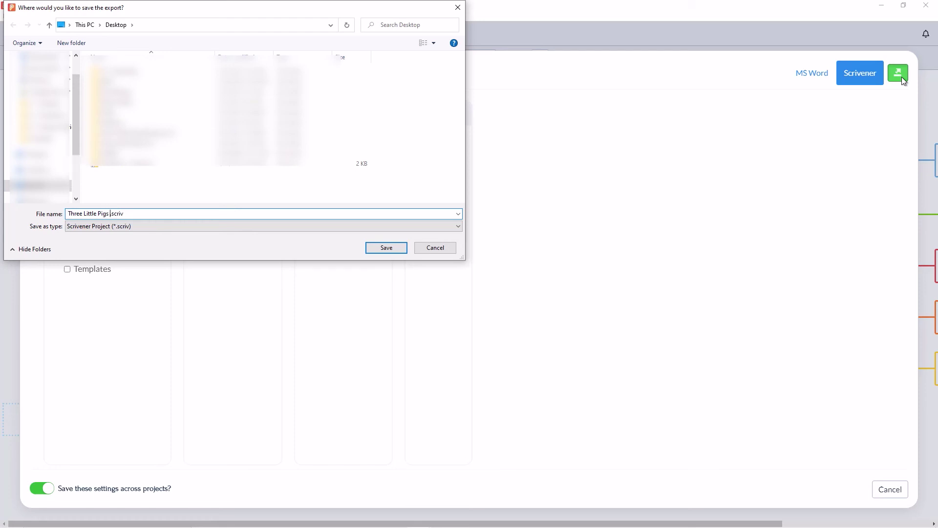
pyautogui.press('Return')
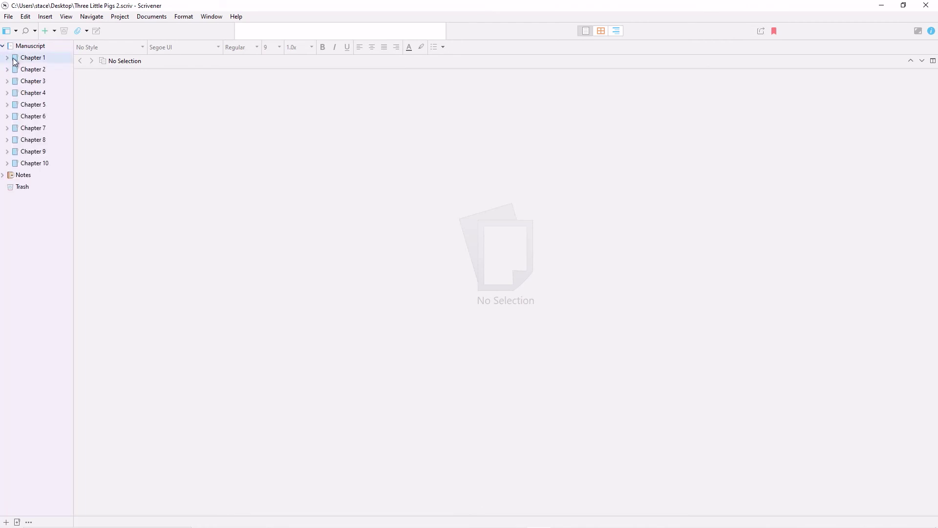
# - In Scrivener's Three Little Pigs 2 project, open the Chapter 1 scene and show its synopsis and notes
pyautogui.click(7, 57)
pyautogui.click(23, 70)
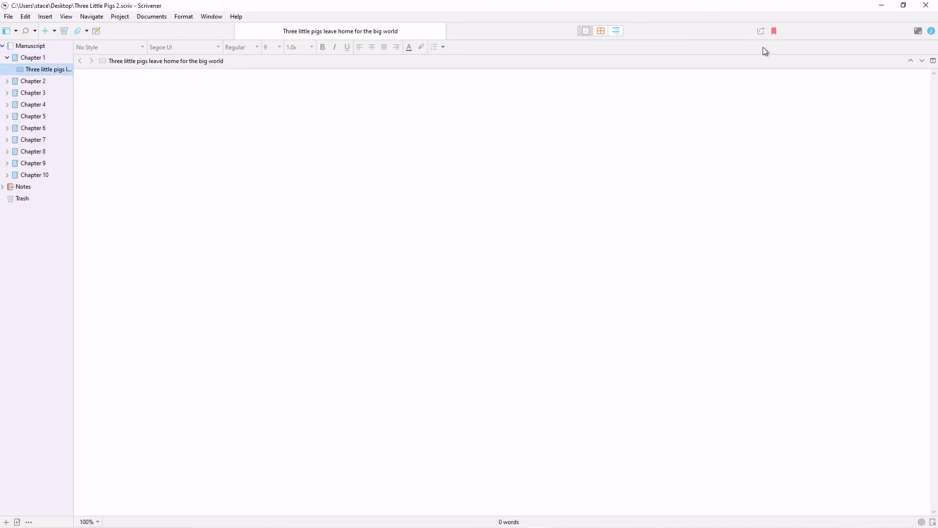
pyautogui.click(931, 32)
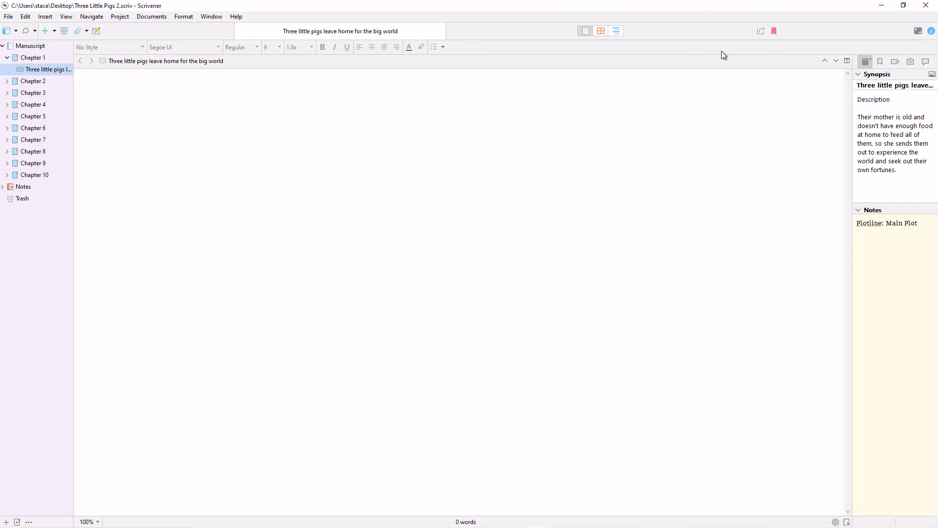
# - Expand the Characters notes in the new project and view the Mother Pig document
pyautogui.click(4, 186)
pyautogui.click(8, 198)
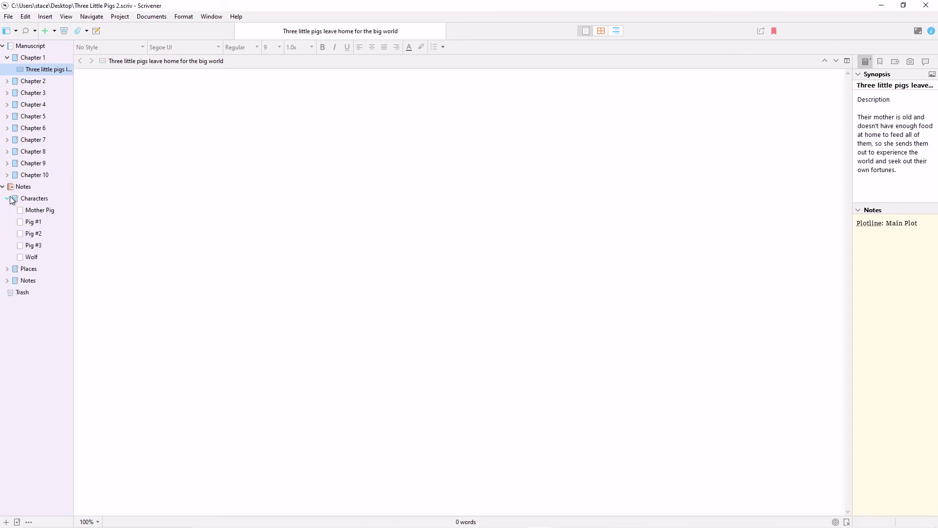
pyautogui.click(34, 210)
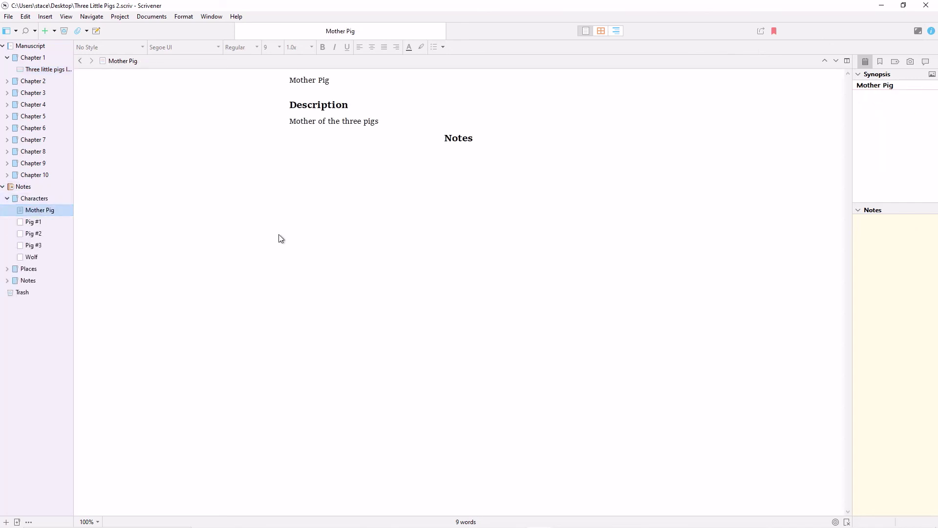